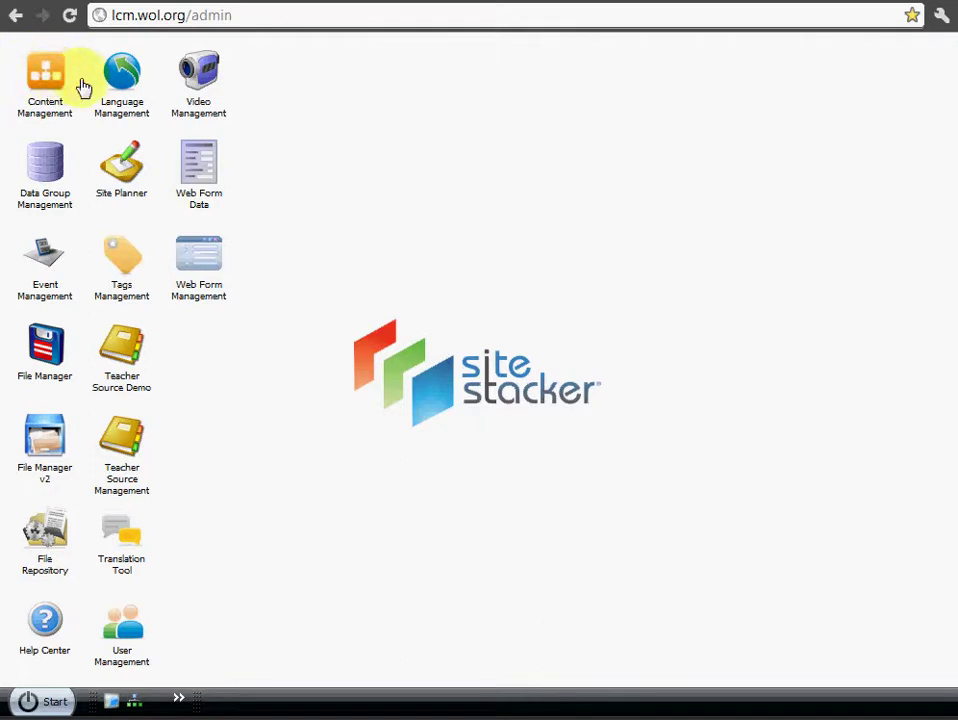
Open the settings of Test Blog in Content Management and set its header option to Show
click(52, 87)
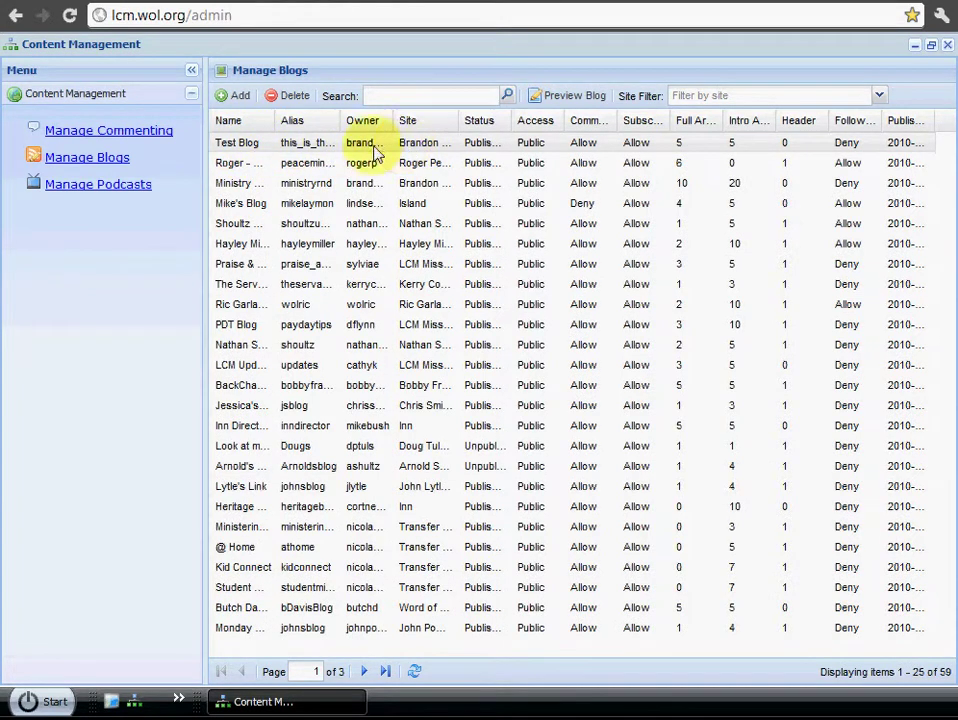
double_click(248, 146)
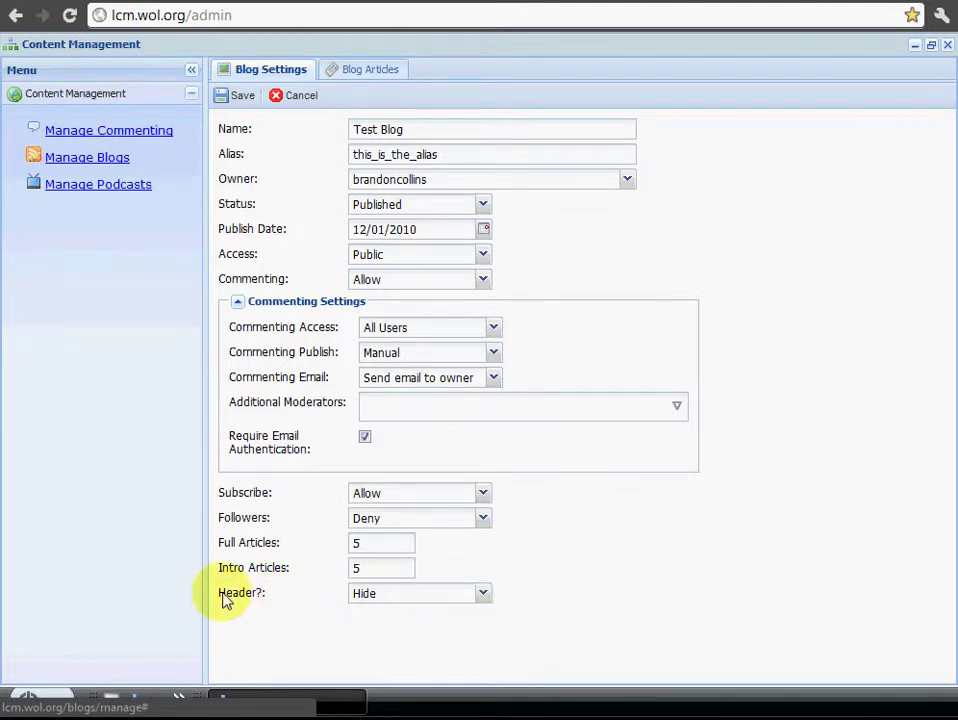
click(464, 602)
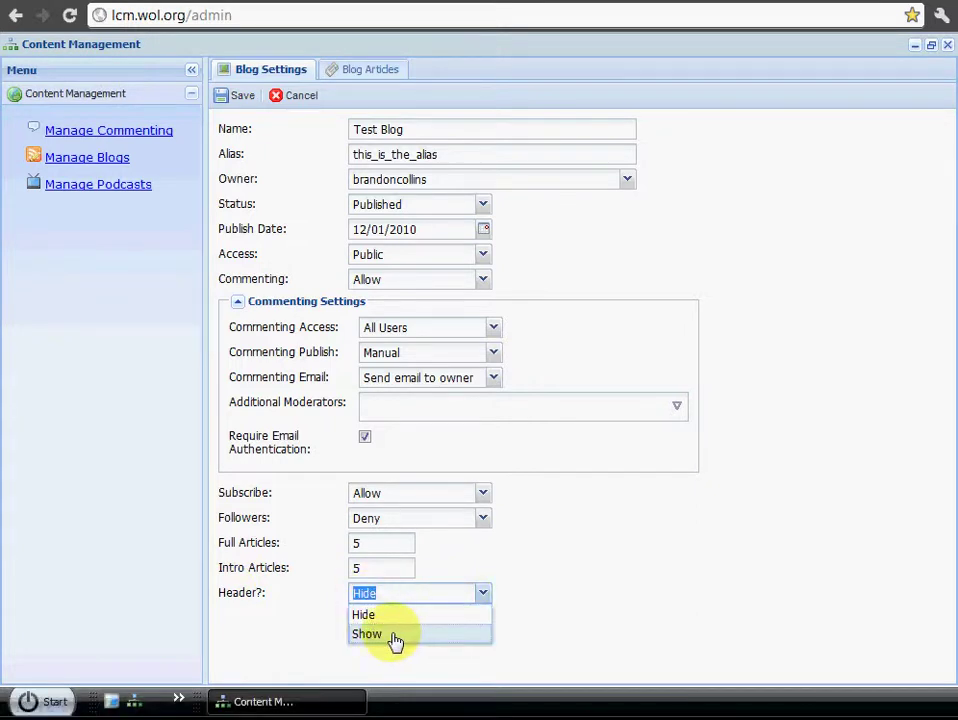
click(393, 637)
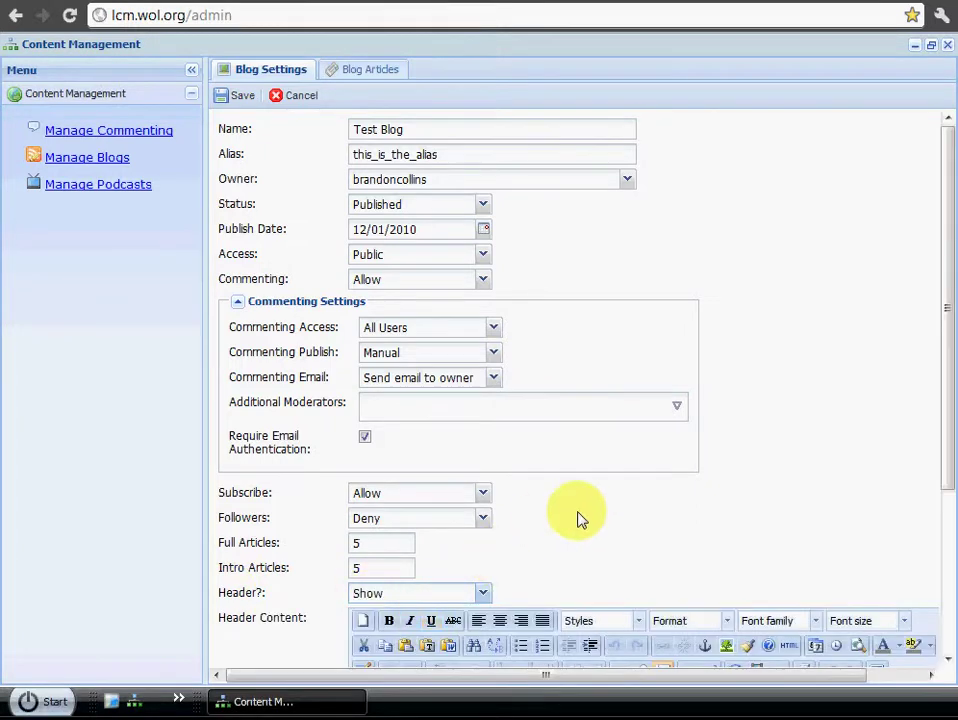
Enter "This is the header of the blog." as Test Blog's header content and save the blog settings
scroll(610, 527, down, 5)
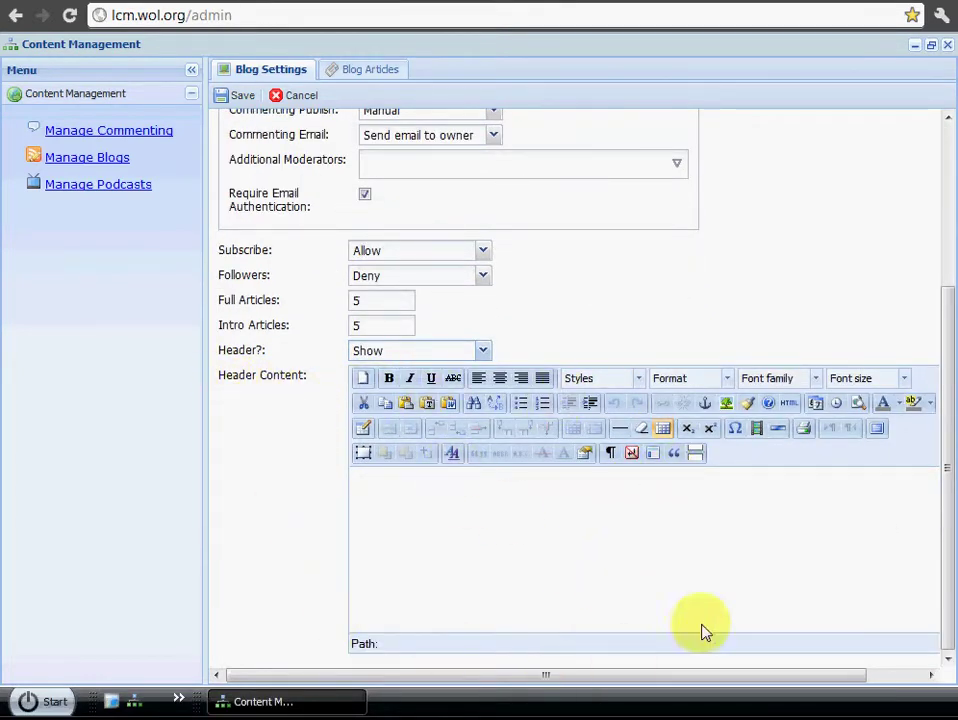
drag(218, 385, 272, 376)
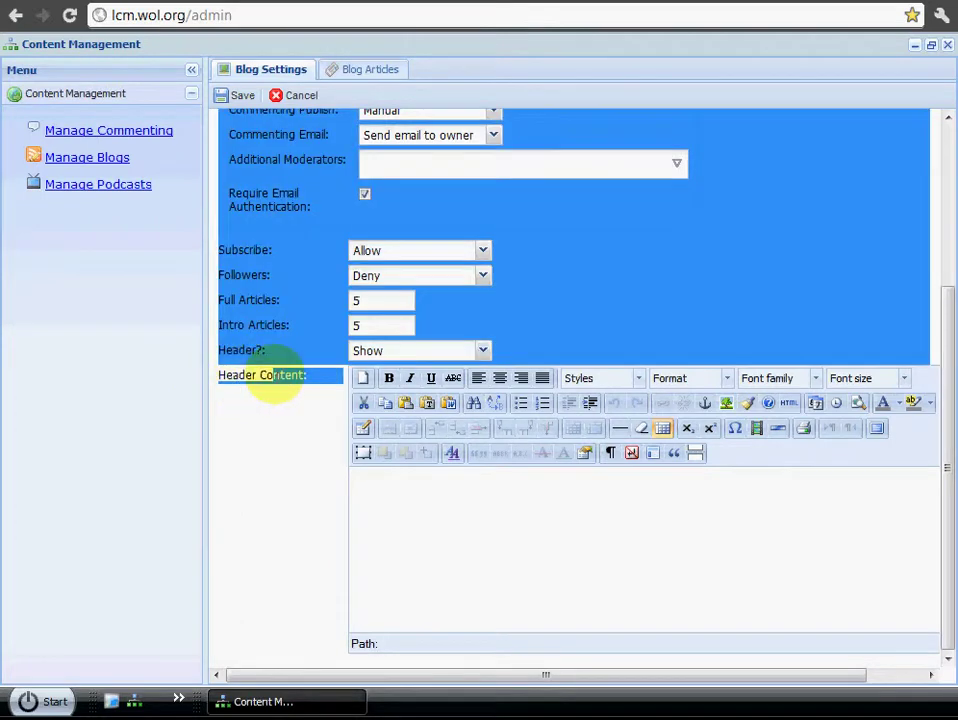
click(279, 383)
drag(516, 683, 571, 686)
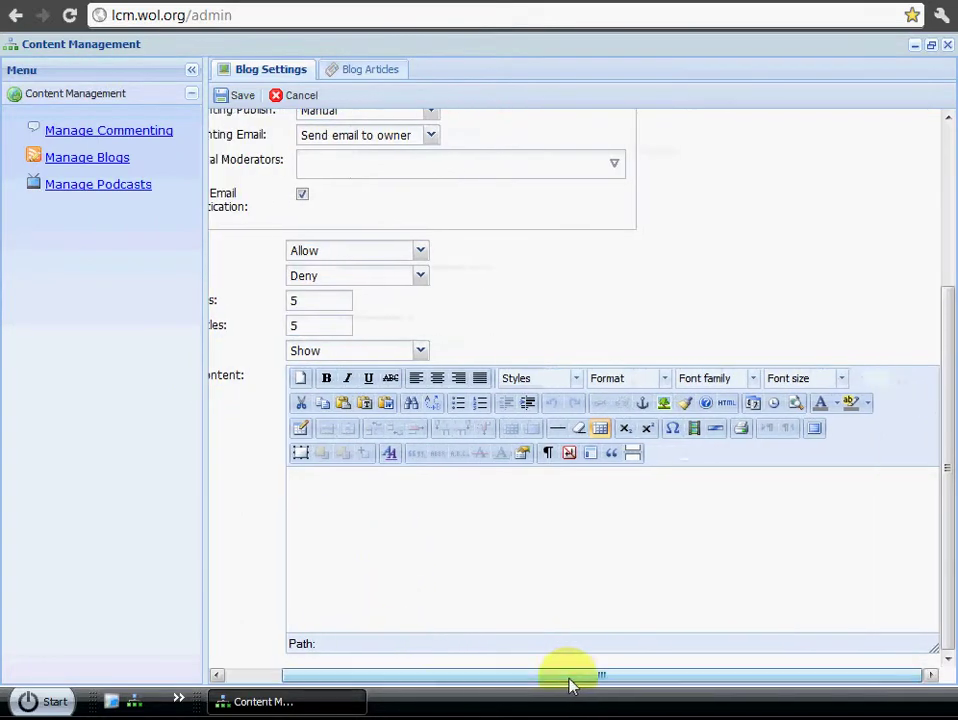
click(541, 554)
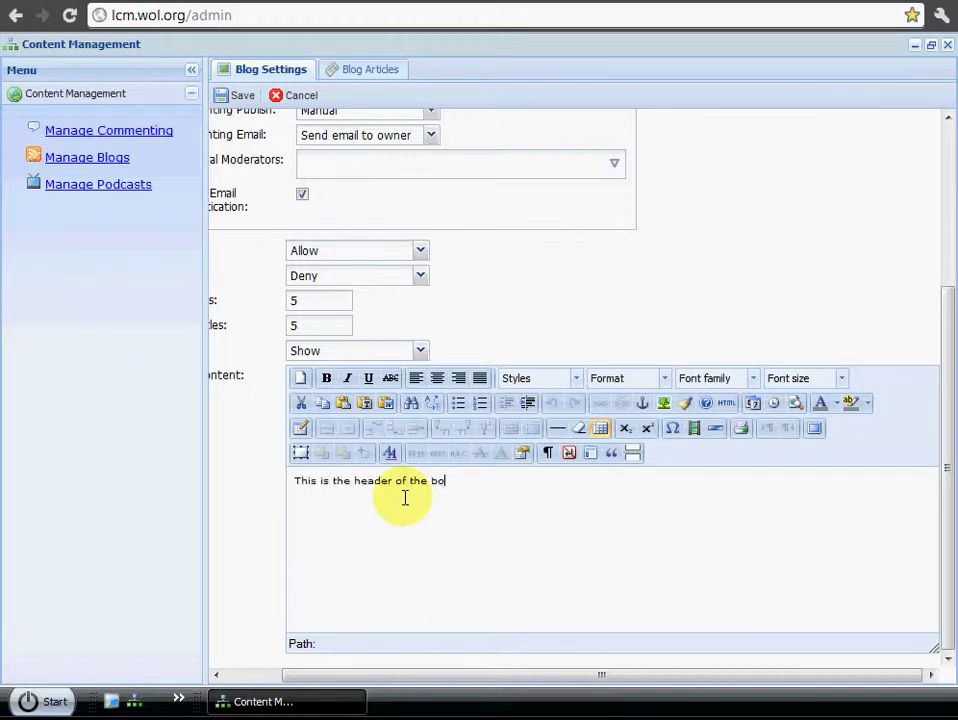
scroll(405, 497, up, 5)
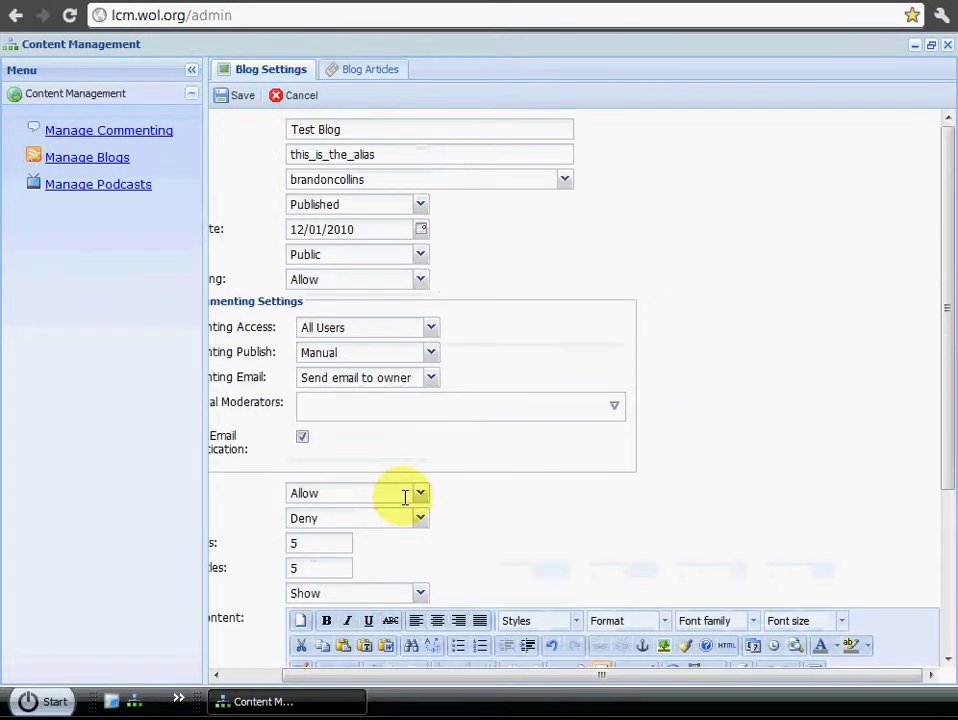
drag(453, 675, 284, 677)
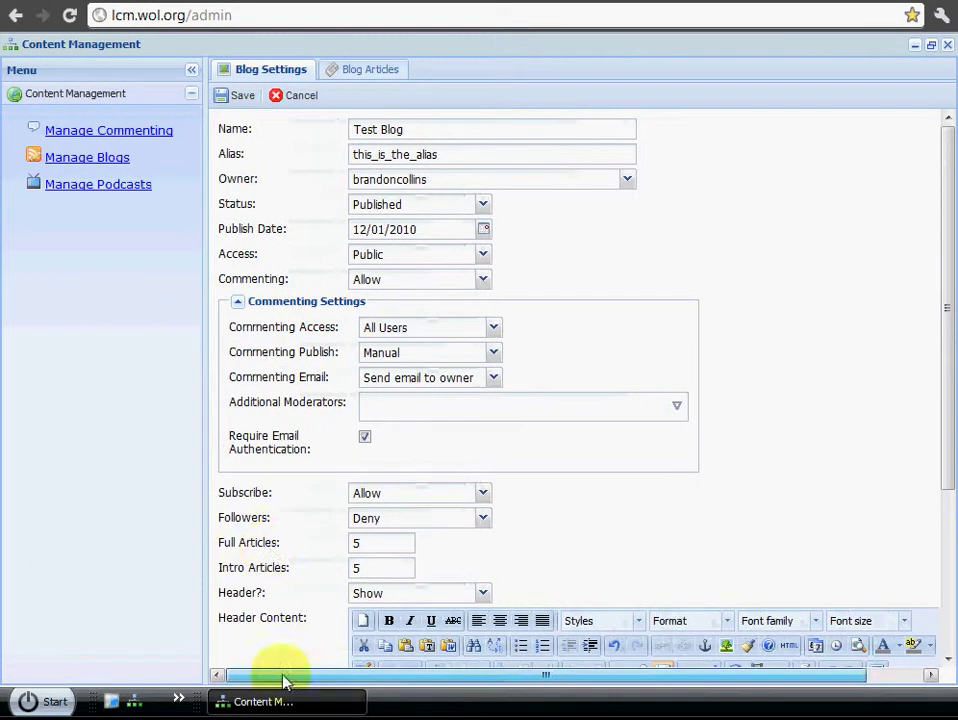
click(237, 103)
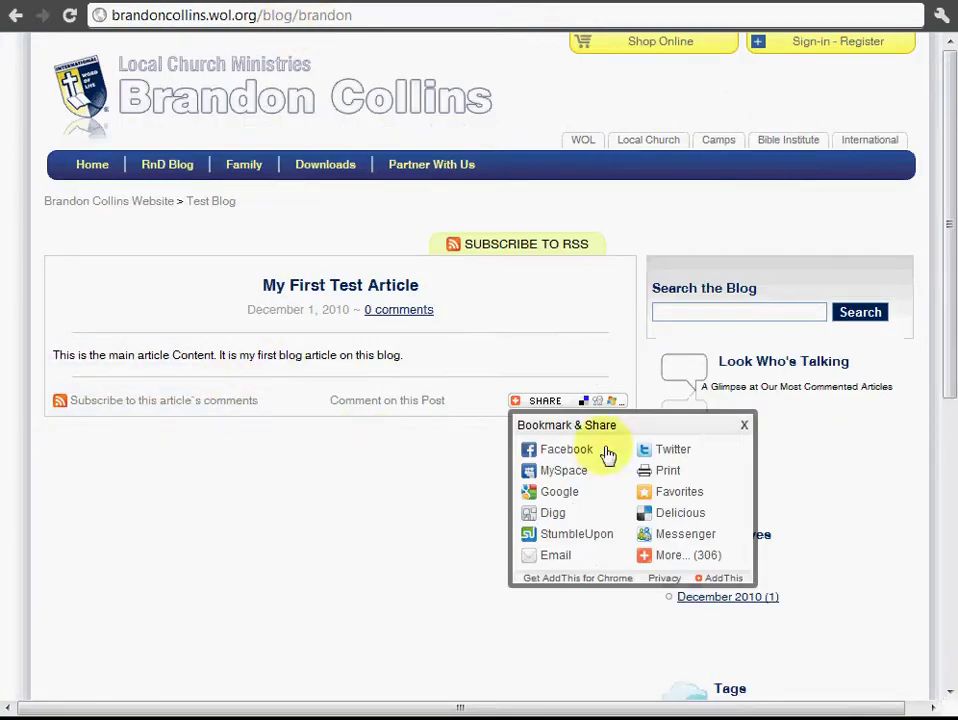
Reload the public Test Blog page, dismissing the share popup, and examine the header text above the first article
click(745, 428)
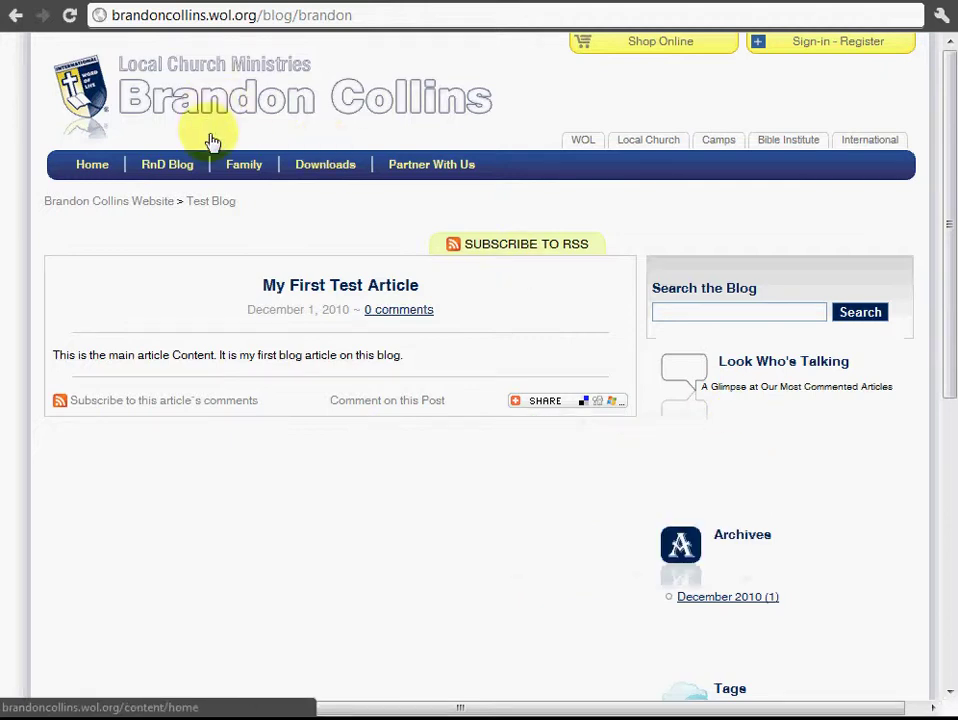
click(68, 14)
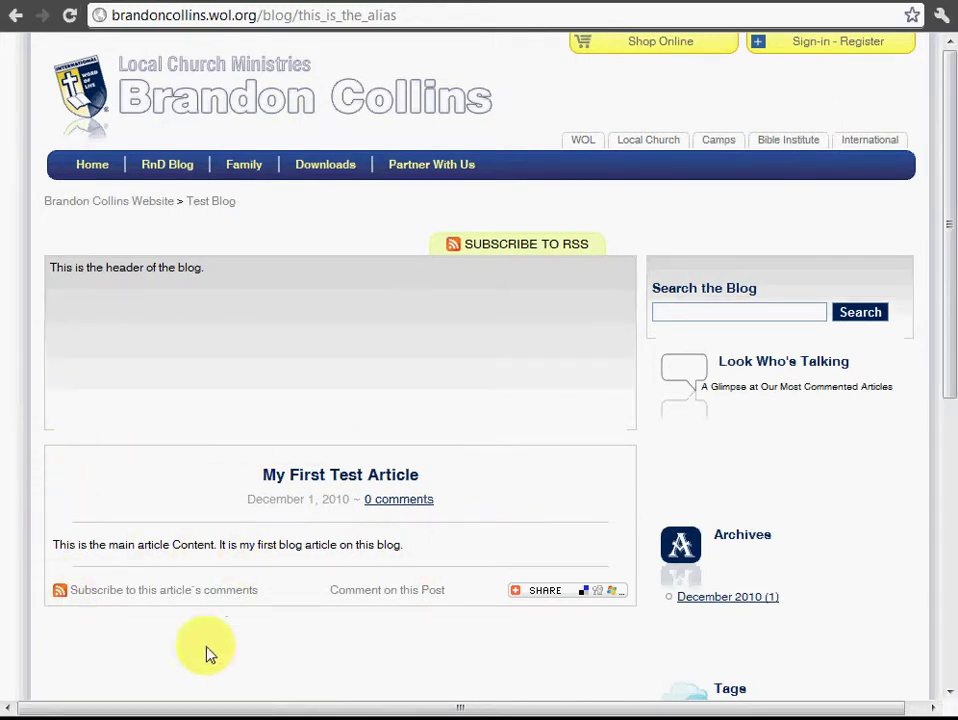
mouse_move(560, 590)
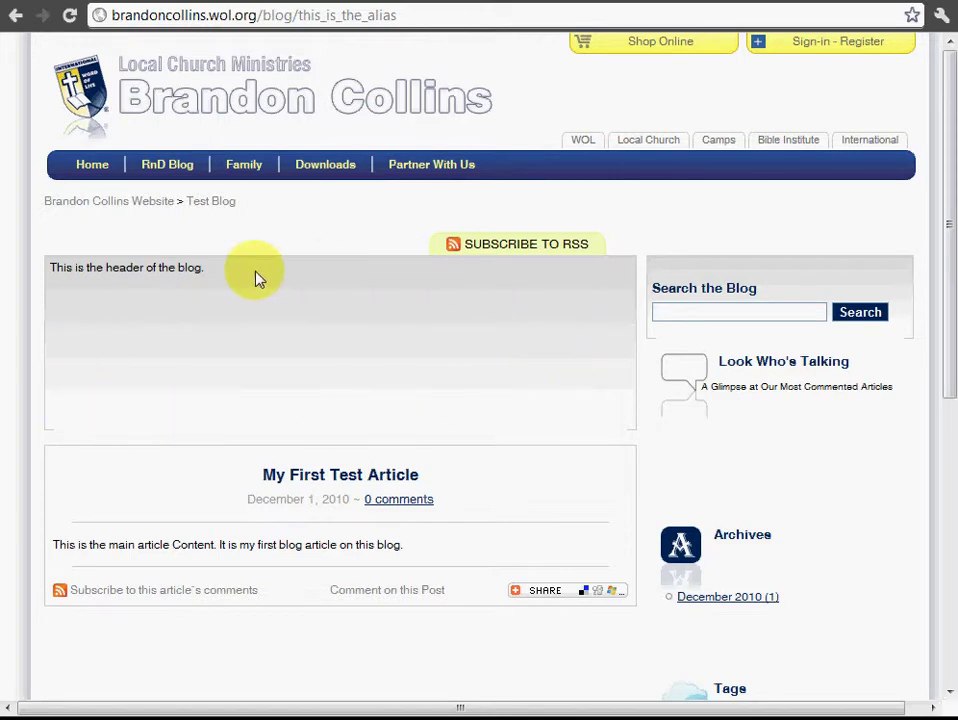
drag(217, 270, 47, 268)
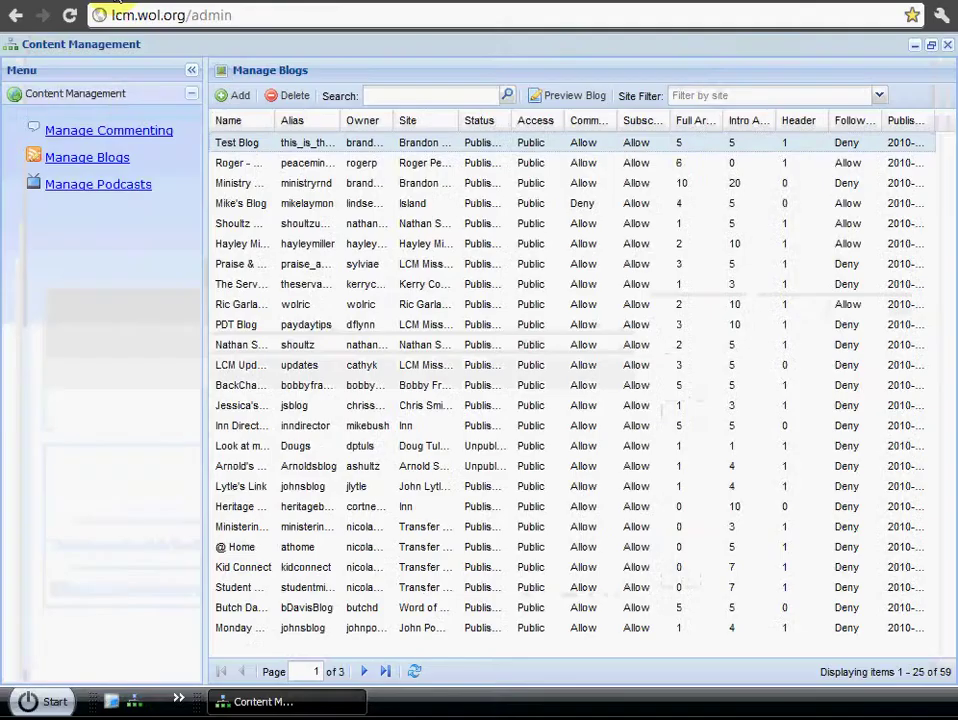
Reopen Test Blog's settings in the admin site and append "Welcome! I hope you enjoy the blog!" to the header content
double_click(252, 143)
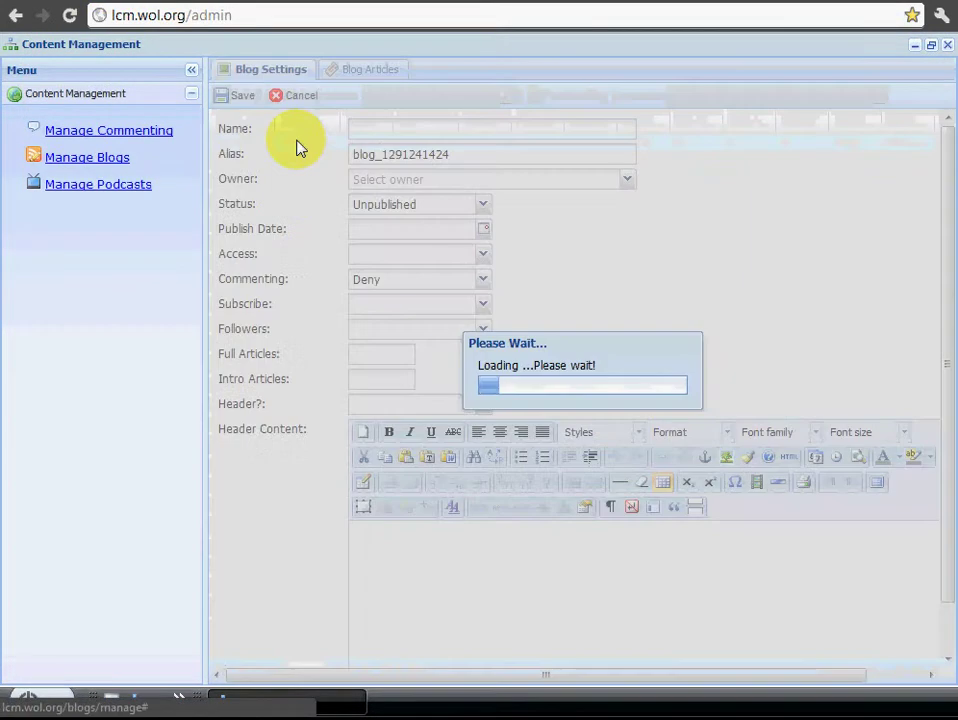
scroll(607, 603, down, 3)
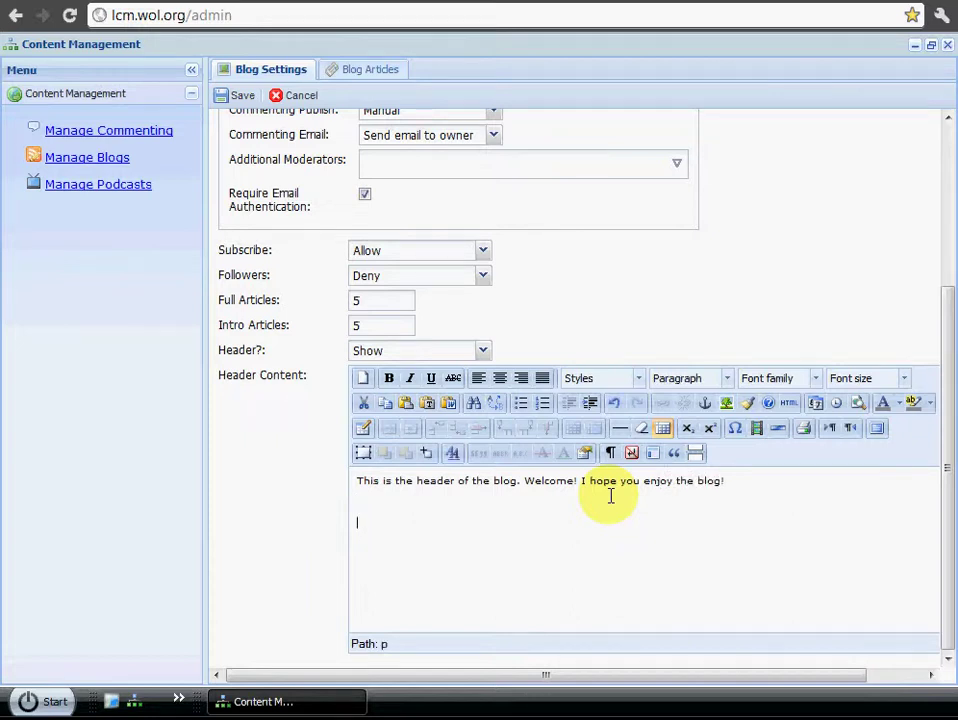
Insert the image /data/2008-11-pluggedin.gif below the header text using the file manager, and save the blog settings
click(727, 406)
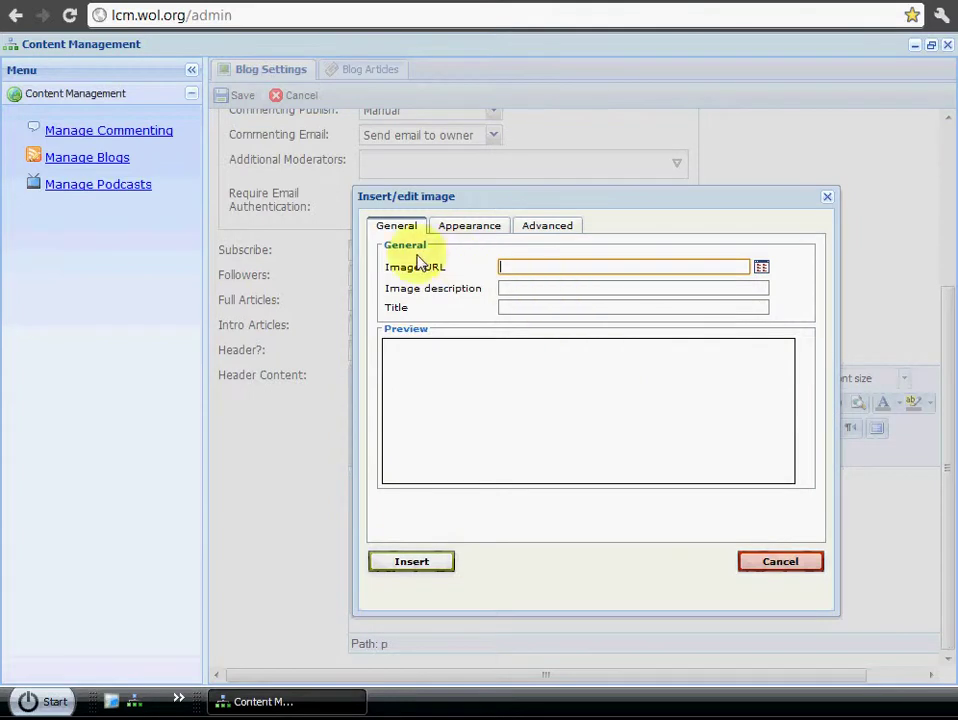
click(761, 268)
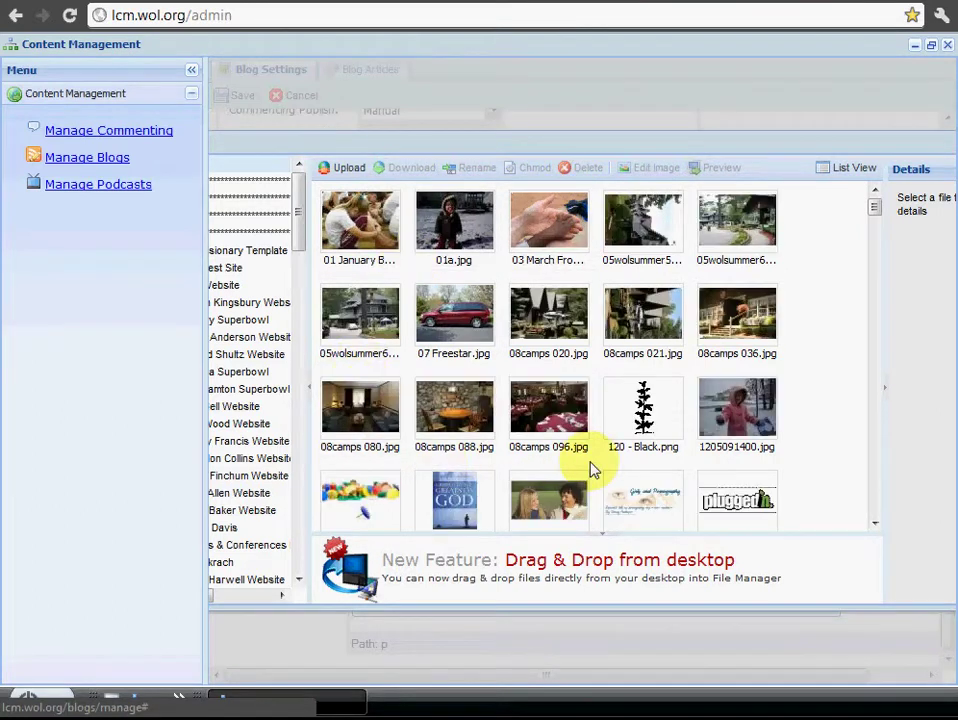
scroll(845, 385, down, 3)
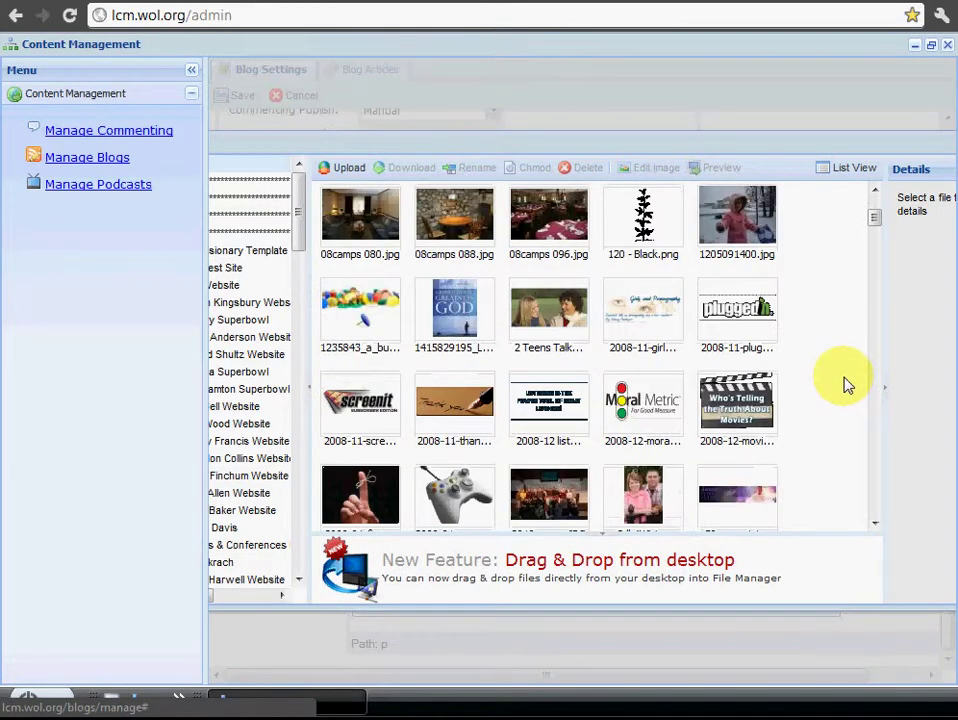
scroll(845, 385, up, 1)
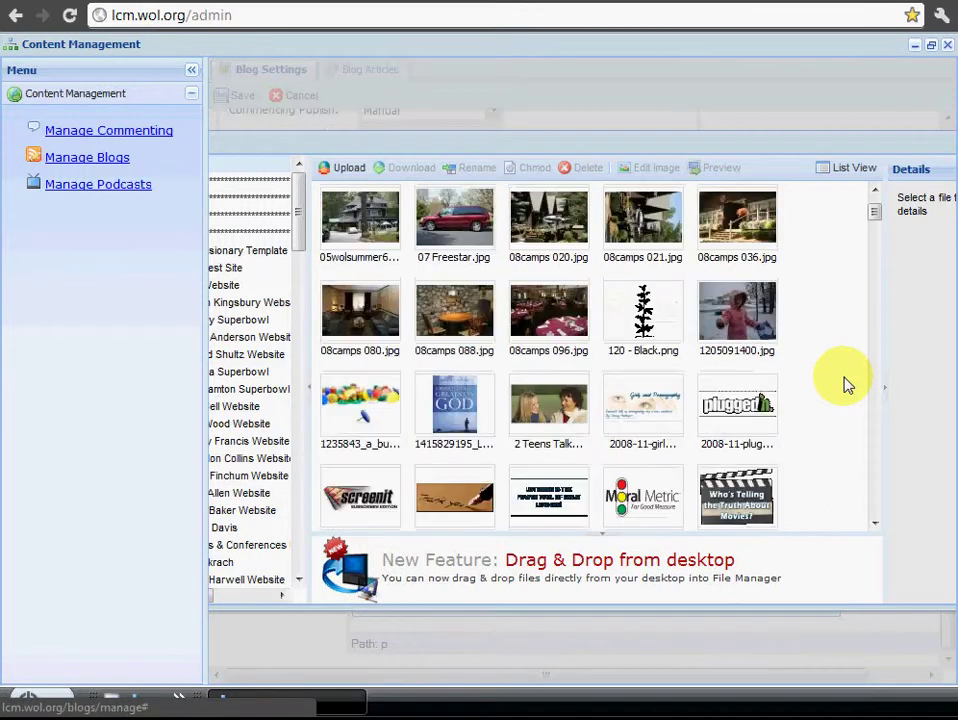
click(735, 412)
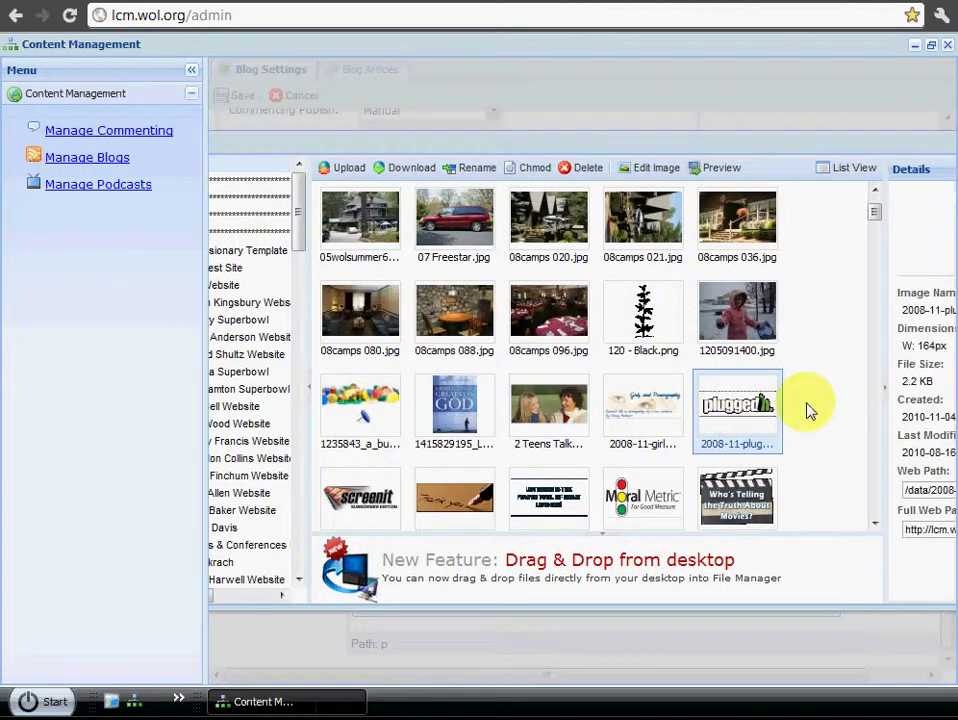
double_click(737, 405)
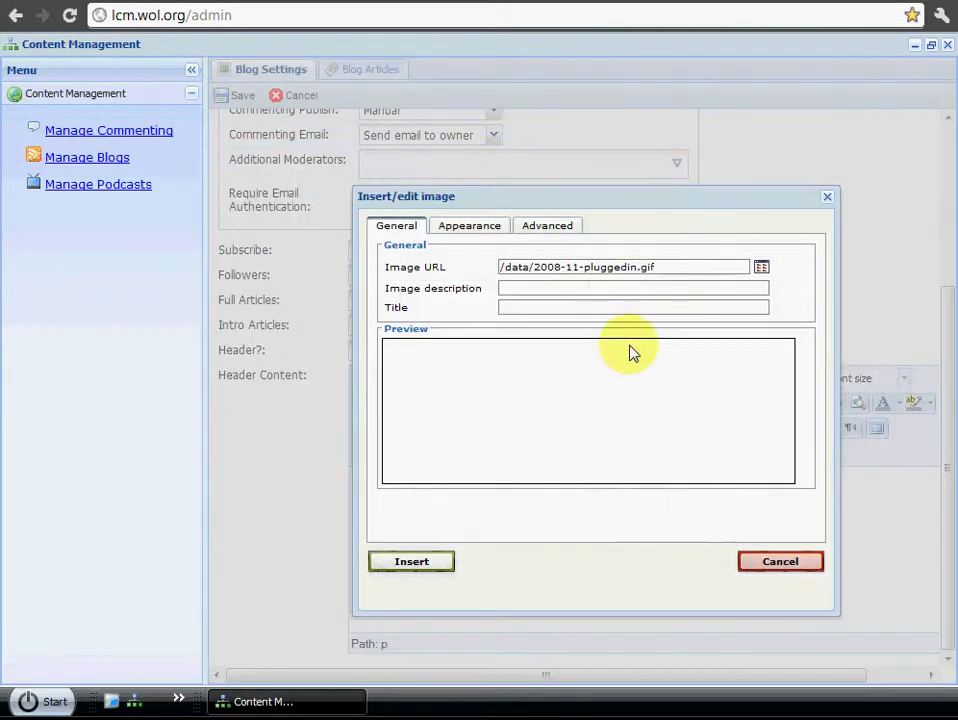
click(413, 565)
click(543, 408)
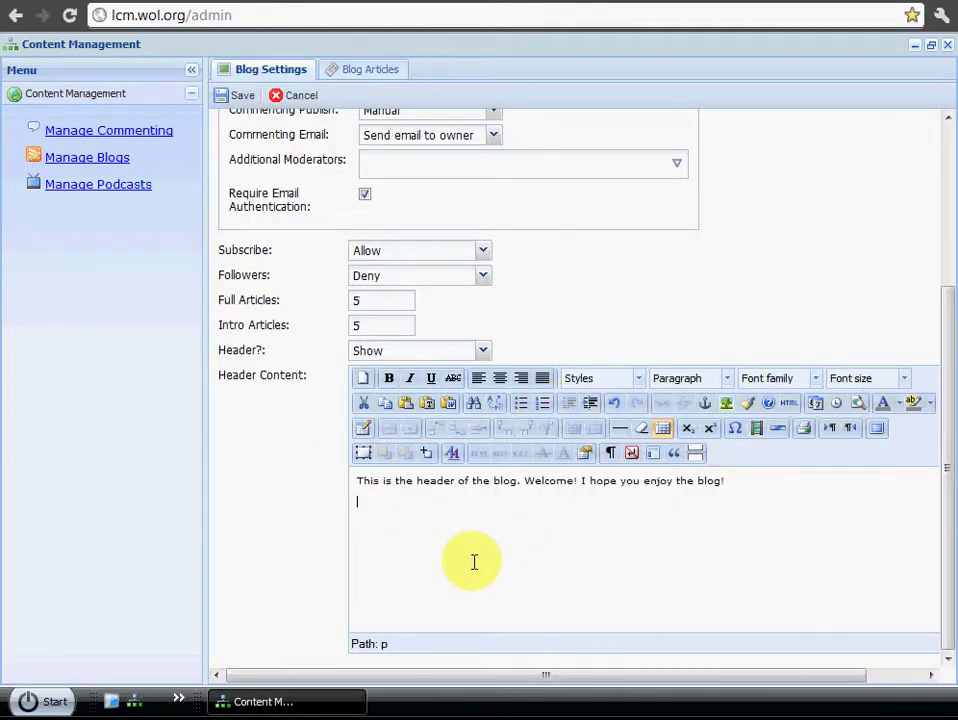
click(240, 102)
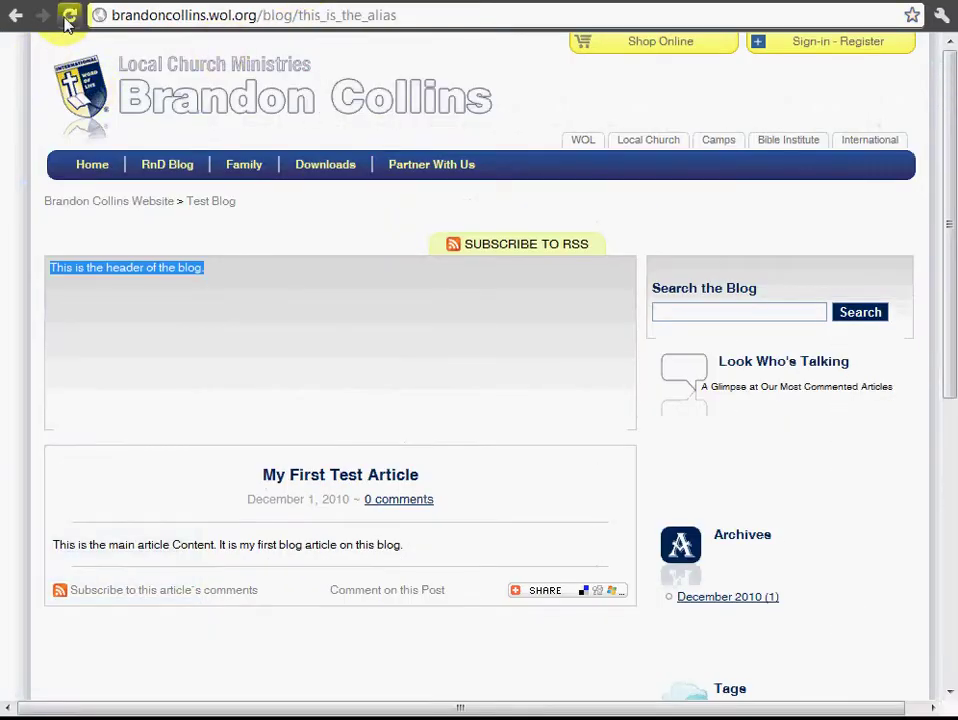
Reload the public Test Blog page and examine the updated header text and image
click(69, 15)
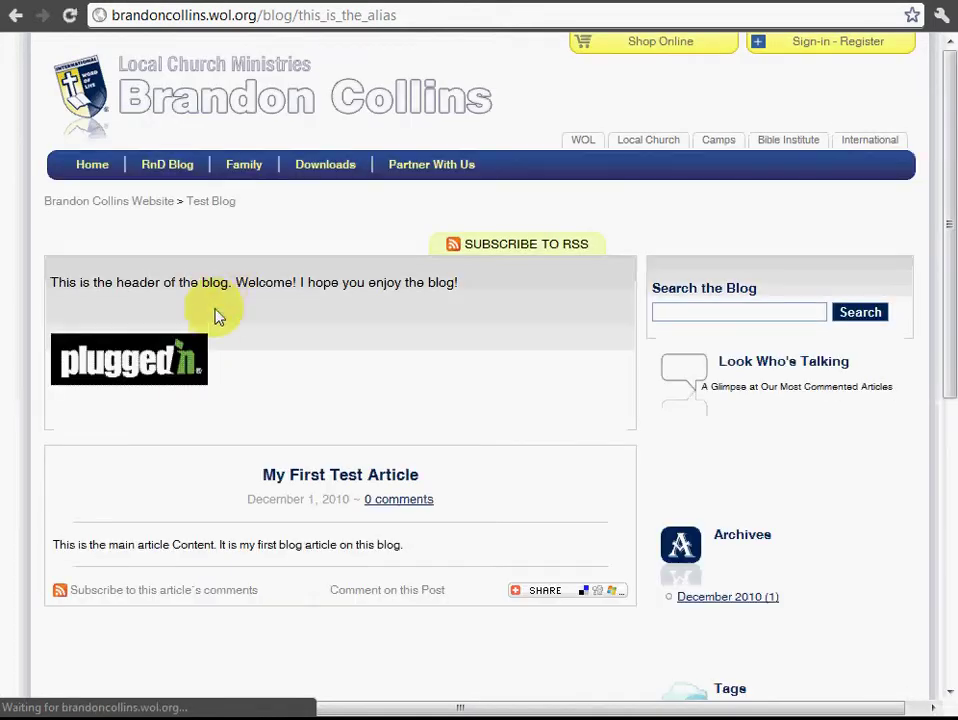
drag(47, 281, 463, 288)
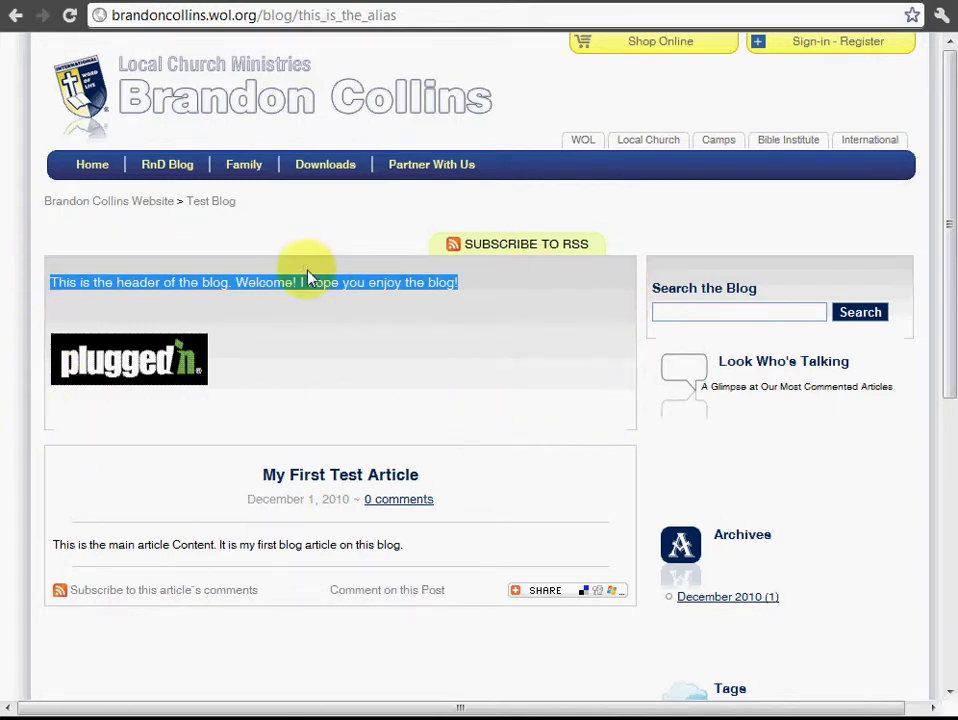
click(44, 256)
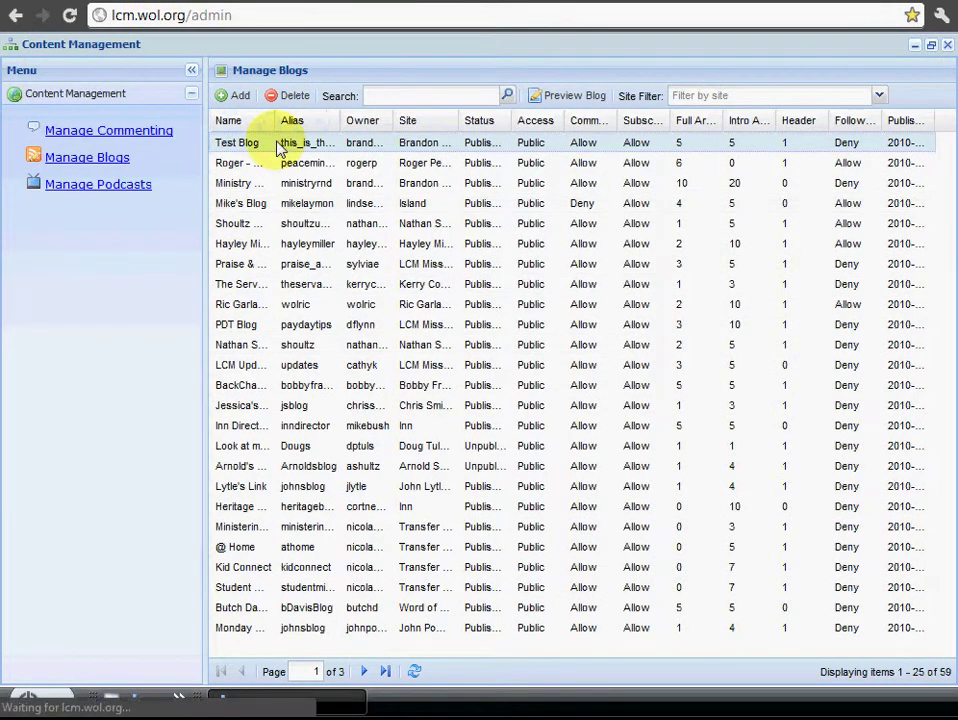
Set Test Blog's header option to Hide, save the settings, and reload the public blog page
double_click(280, 148)
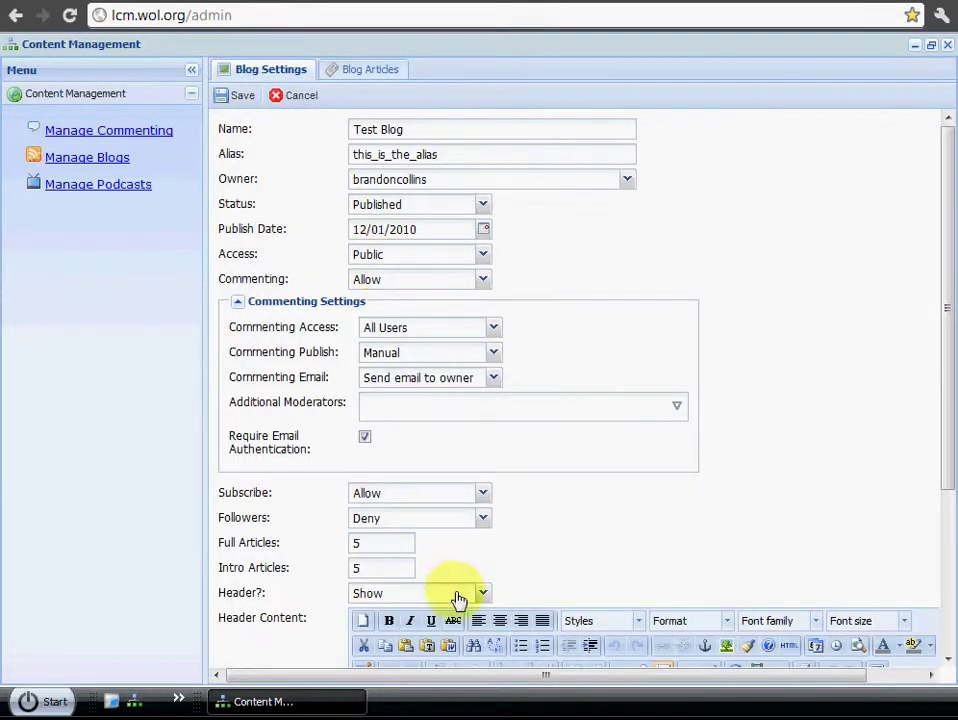
click(479, 596)
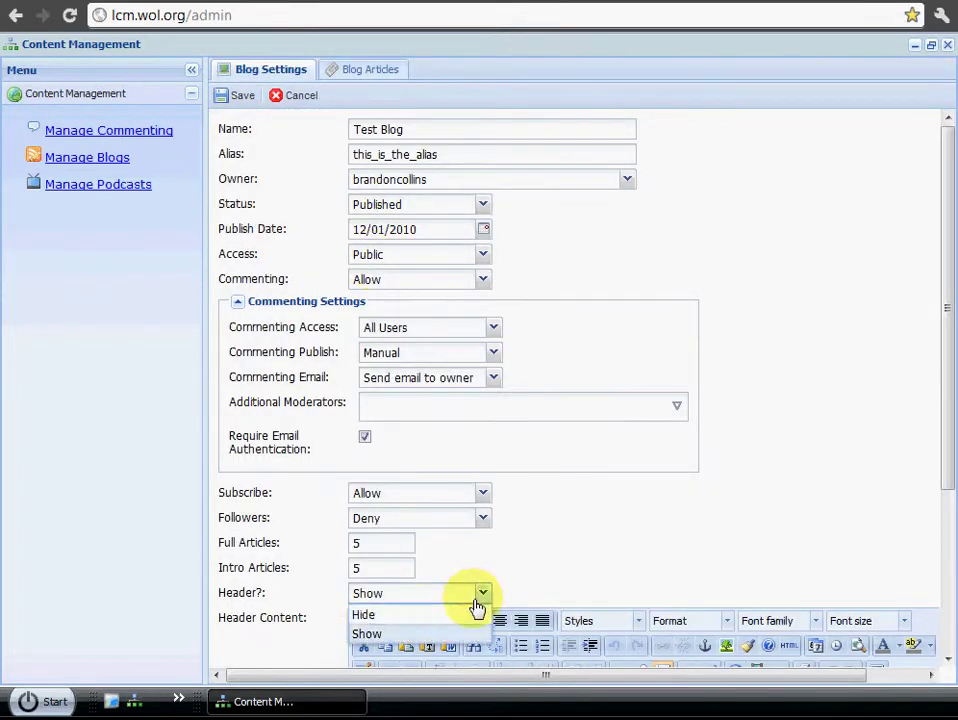
click(378, 615)
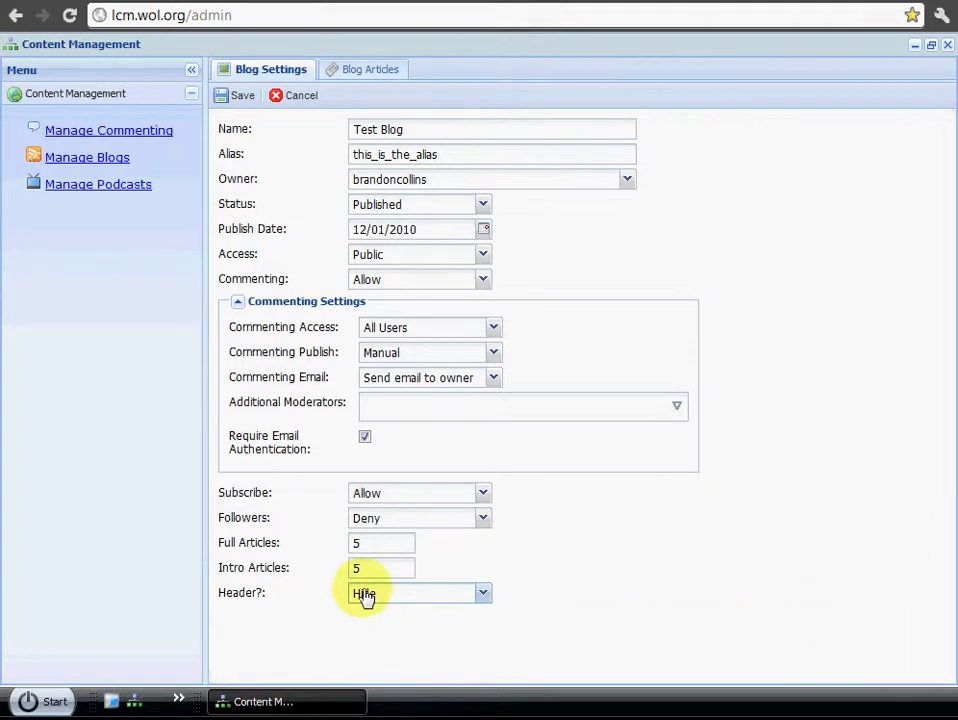
click(240, 99)
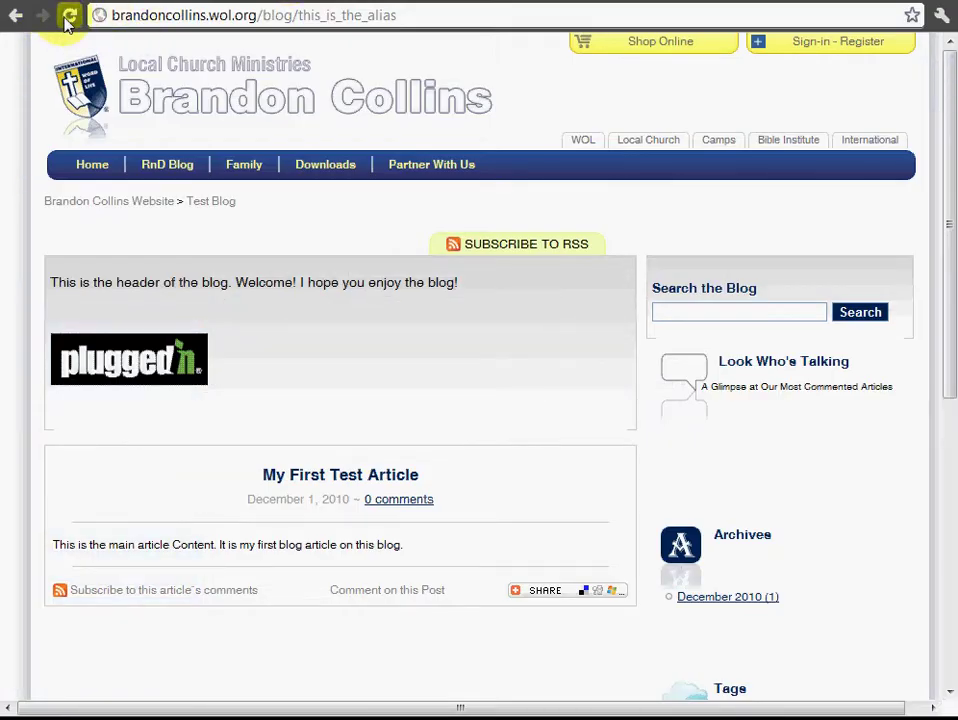
click(67, 20)
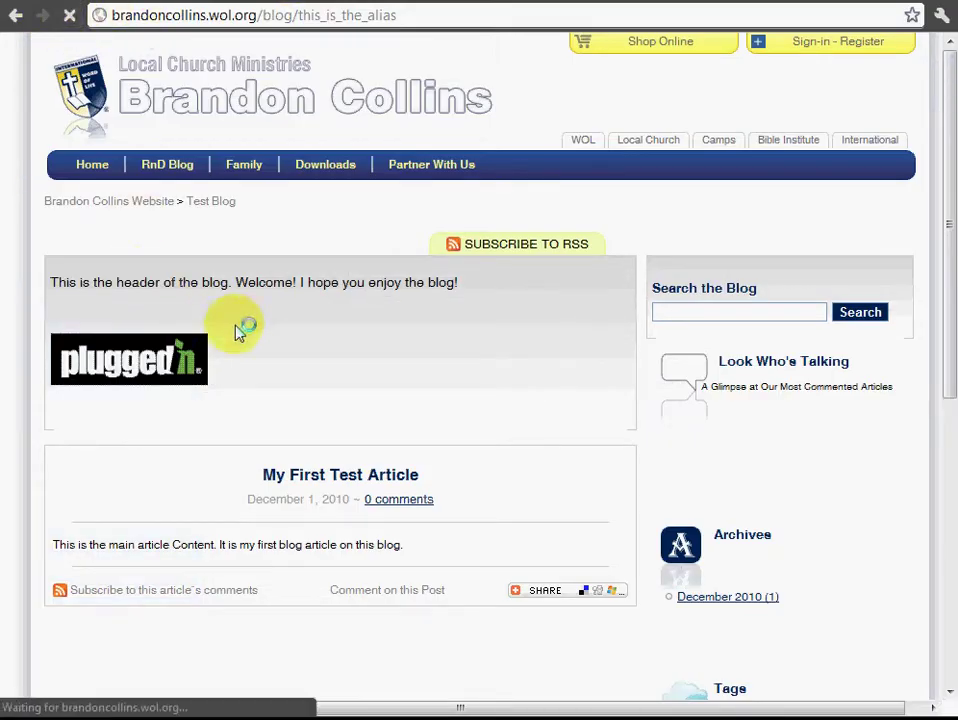